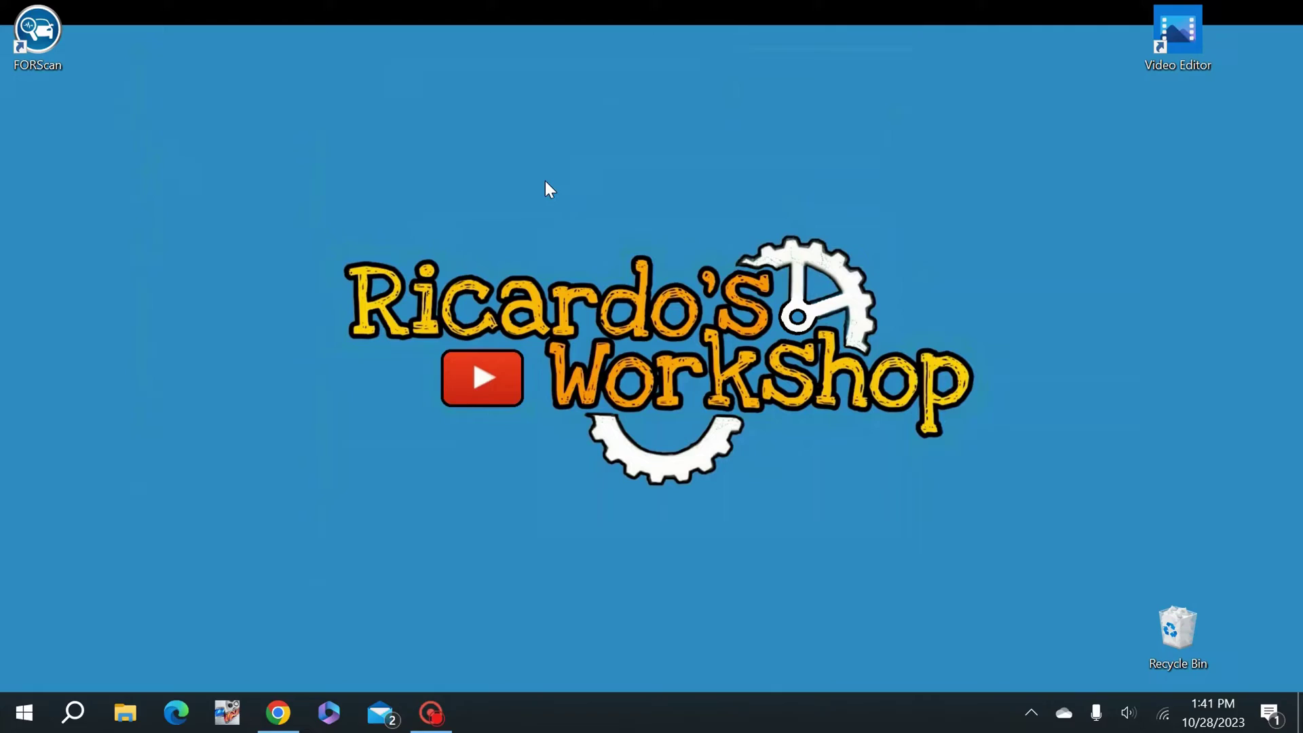
# Launch FORScan from its Windows desktop shortcut.
pyautogui.doubleClick(34, 27)
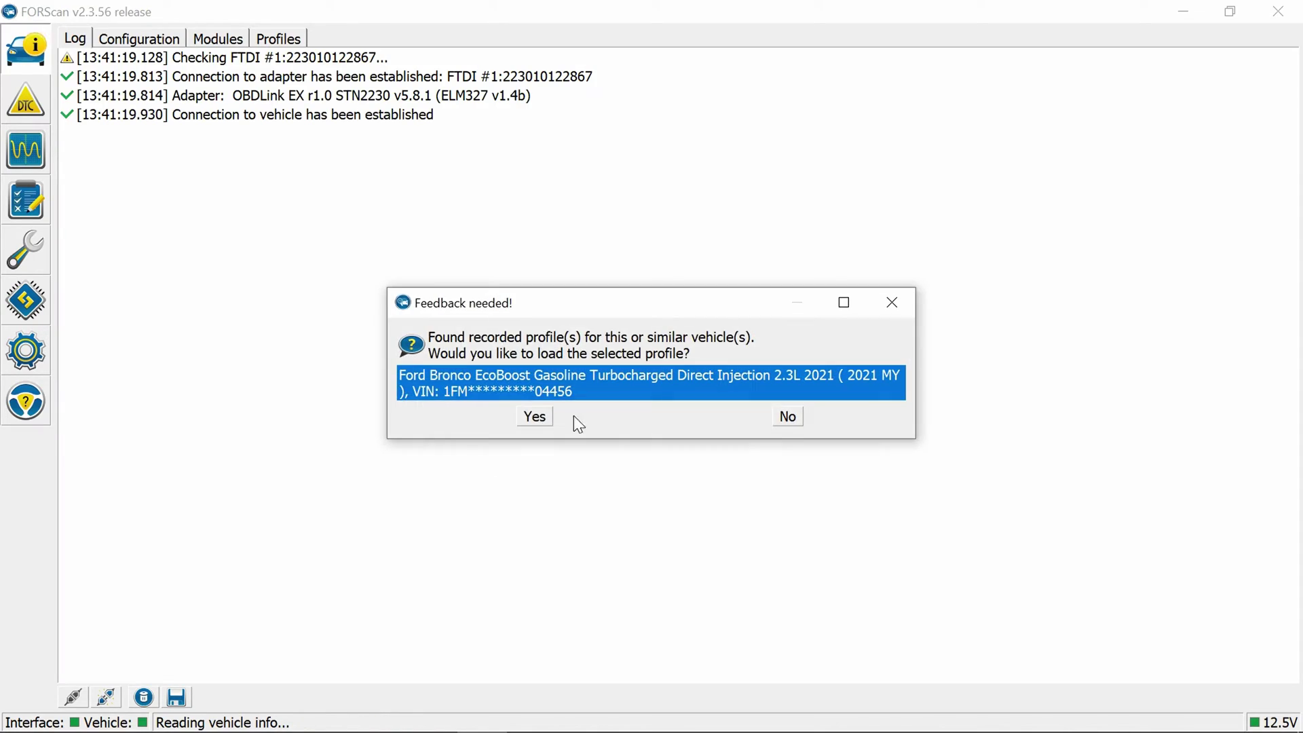
# Load the saved 2021 Bronco profile and run IPC Module configuration (AS BUILT format).
pyautogui.click(536, 417)
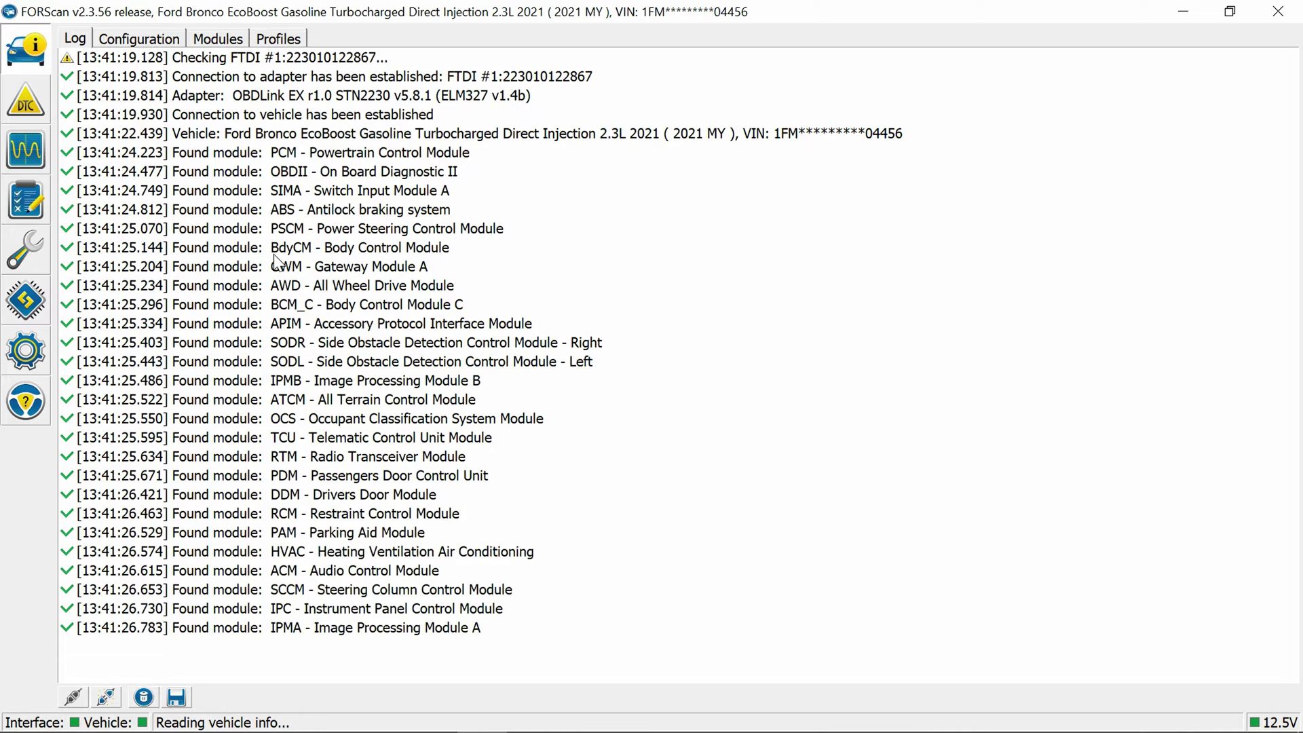
pyautogui.click(27, 298)
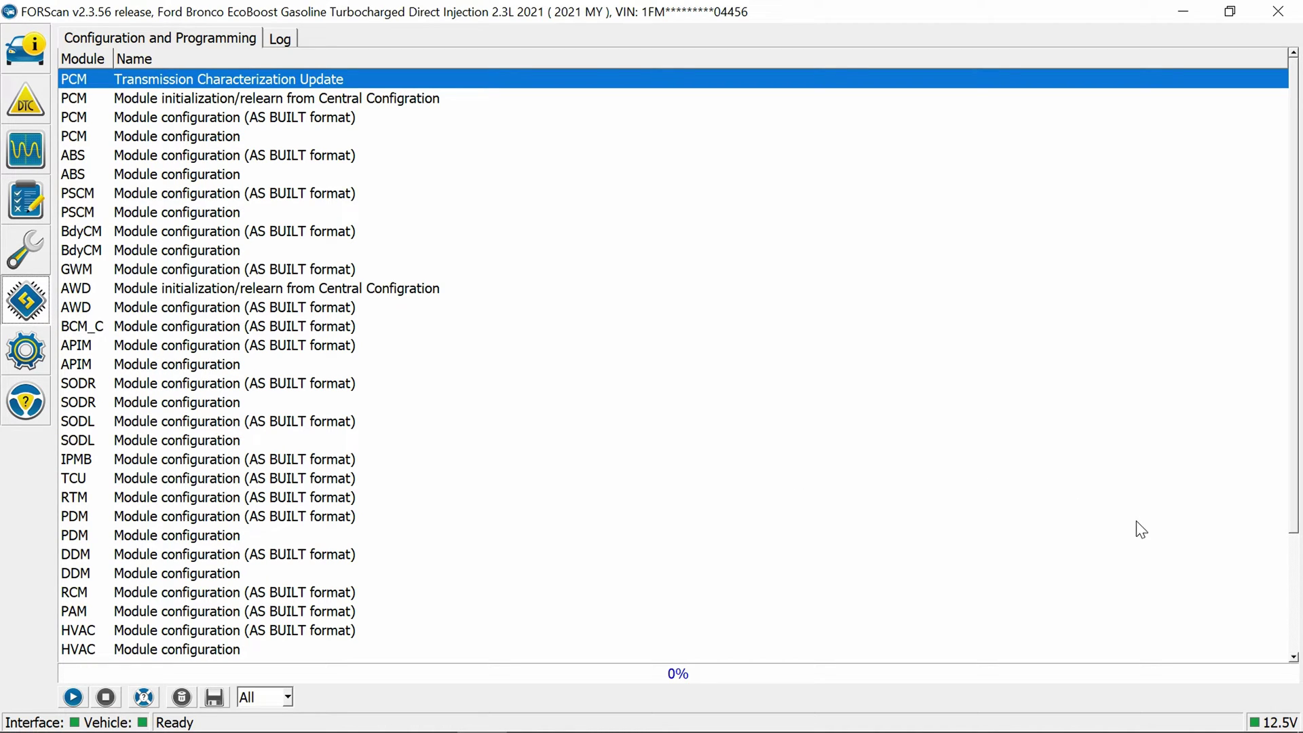
pyautogui.scroll(-3, 1299, 627)
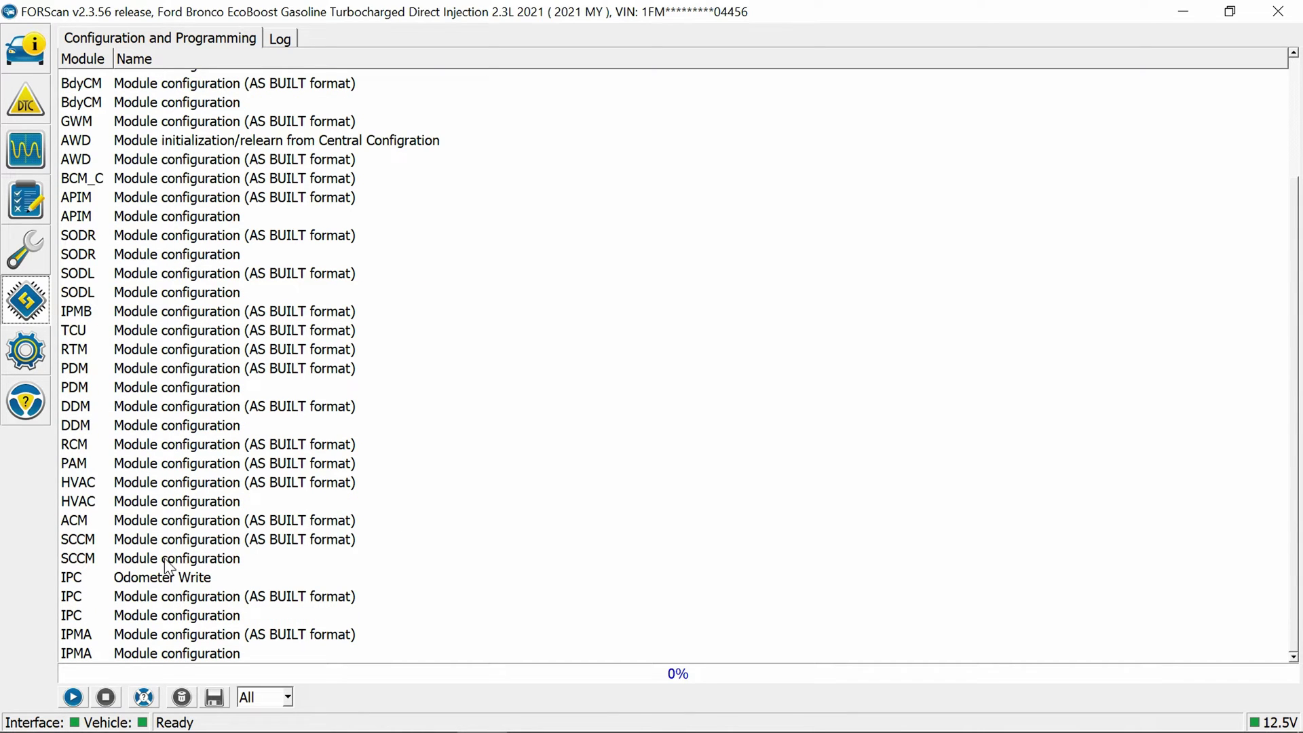
pyautogui.click(151, 525)
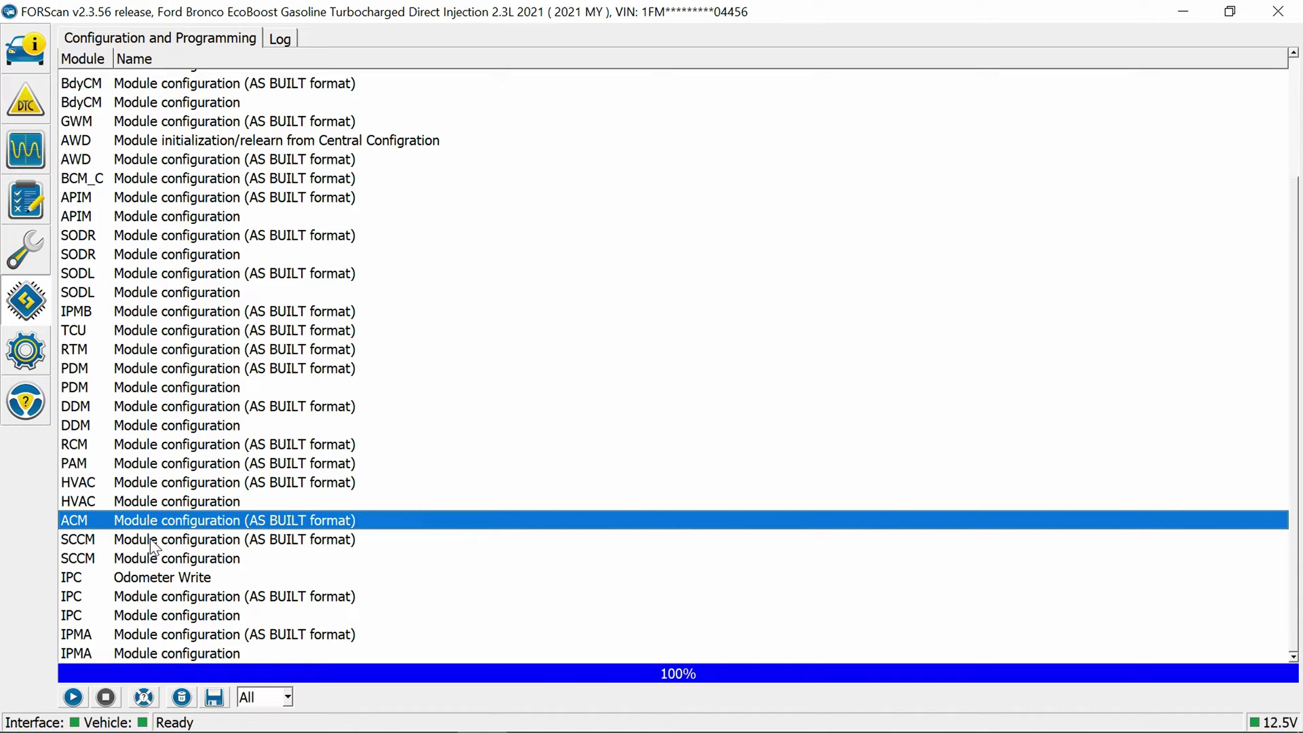
pyautogui.click(154, 615)
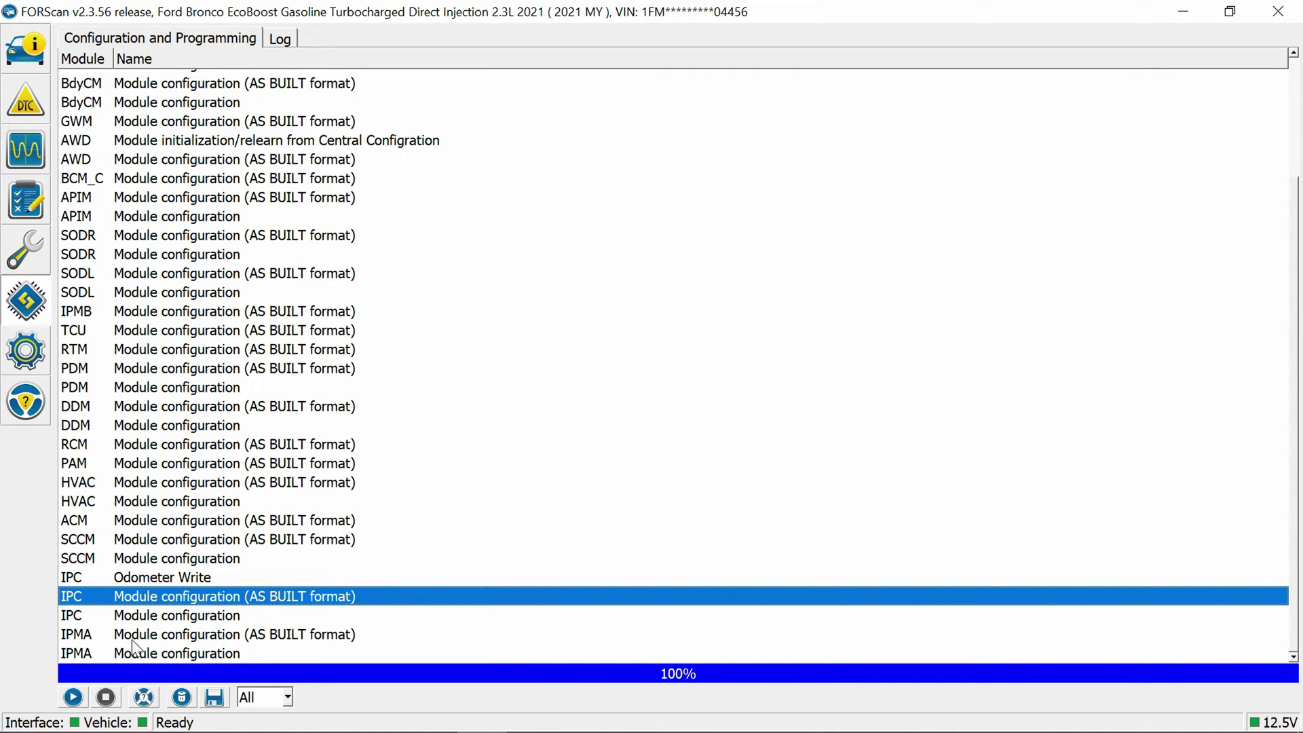
pyautogui.click(74, 698)
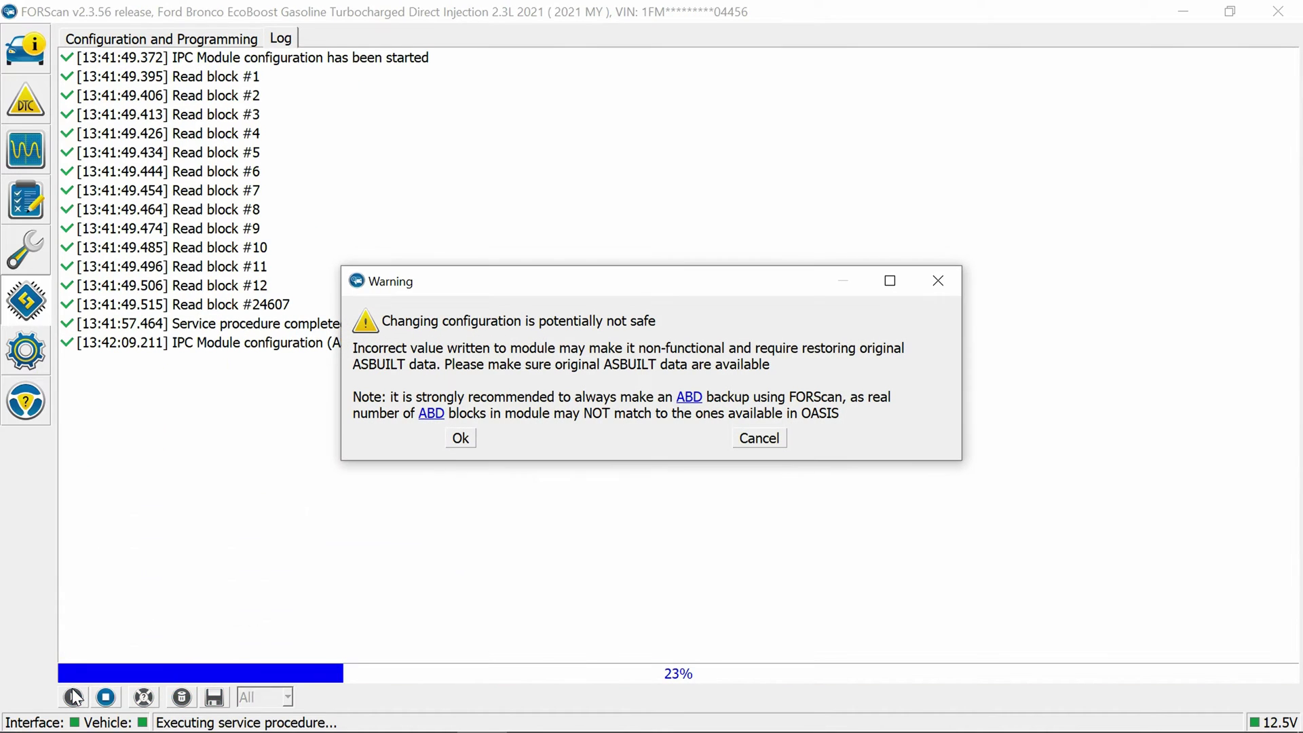
# Accept the safety warning, change block 720-01-02's first value to 0A07, and write it.
pyautogui.click(468, 447)
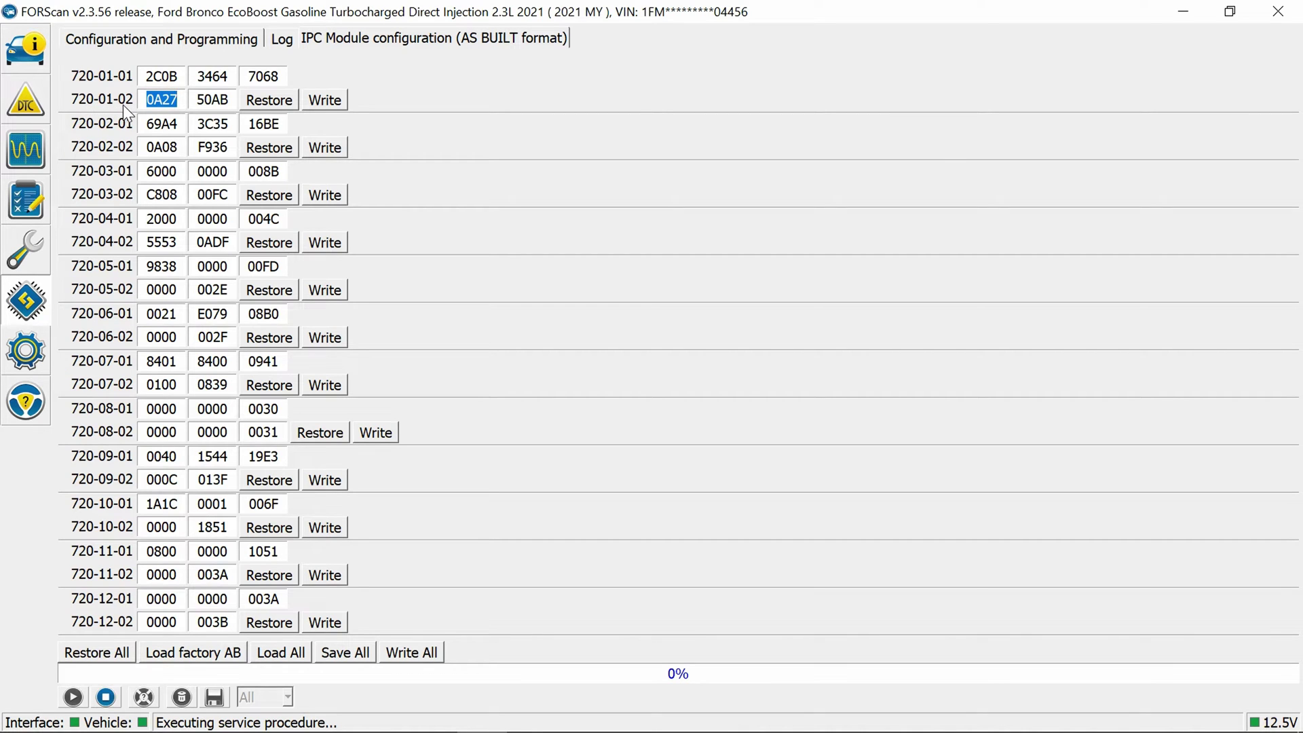
pyautogui.click(169, 100)
pyautogui.press('BackSpace')
pyautogui.write('0')
pyautogui.press('Tab')
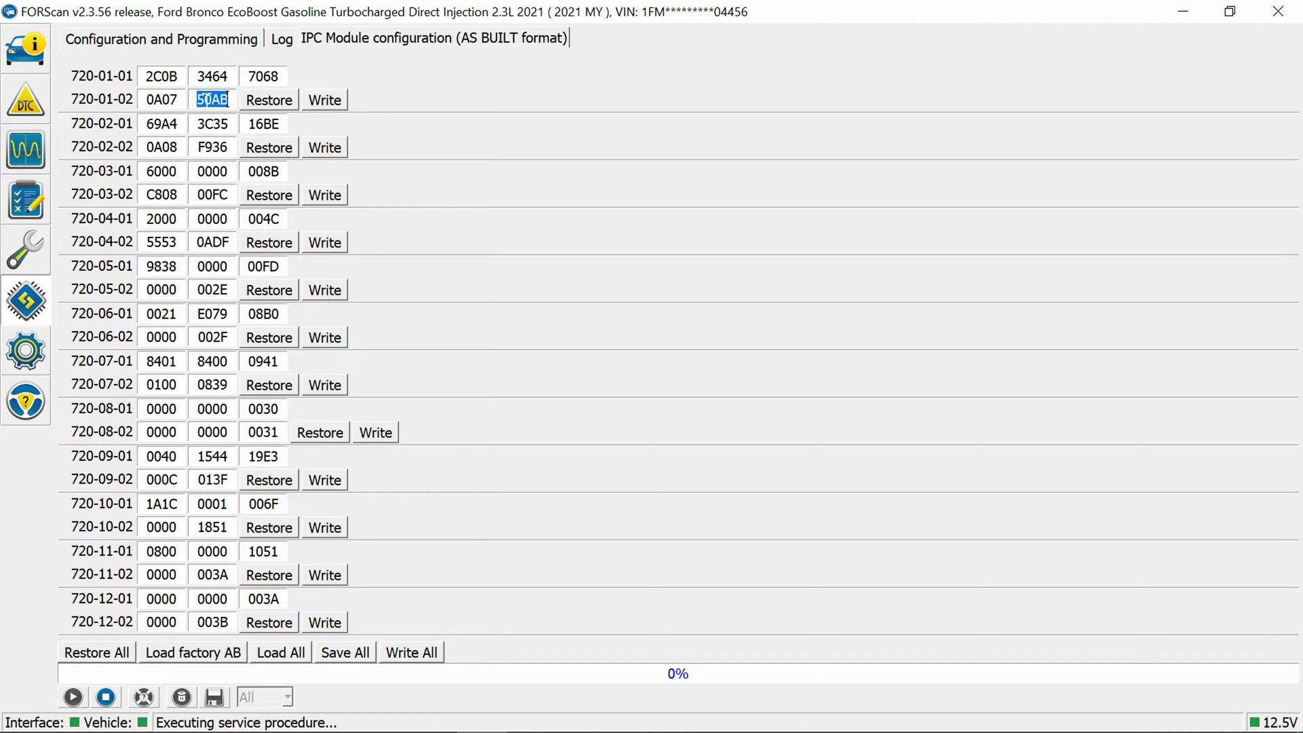
pyautogui.click(323, 99)
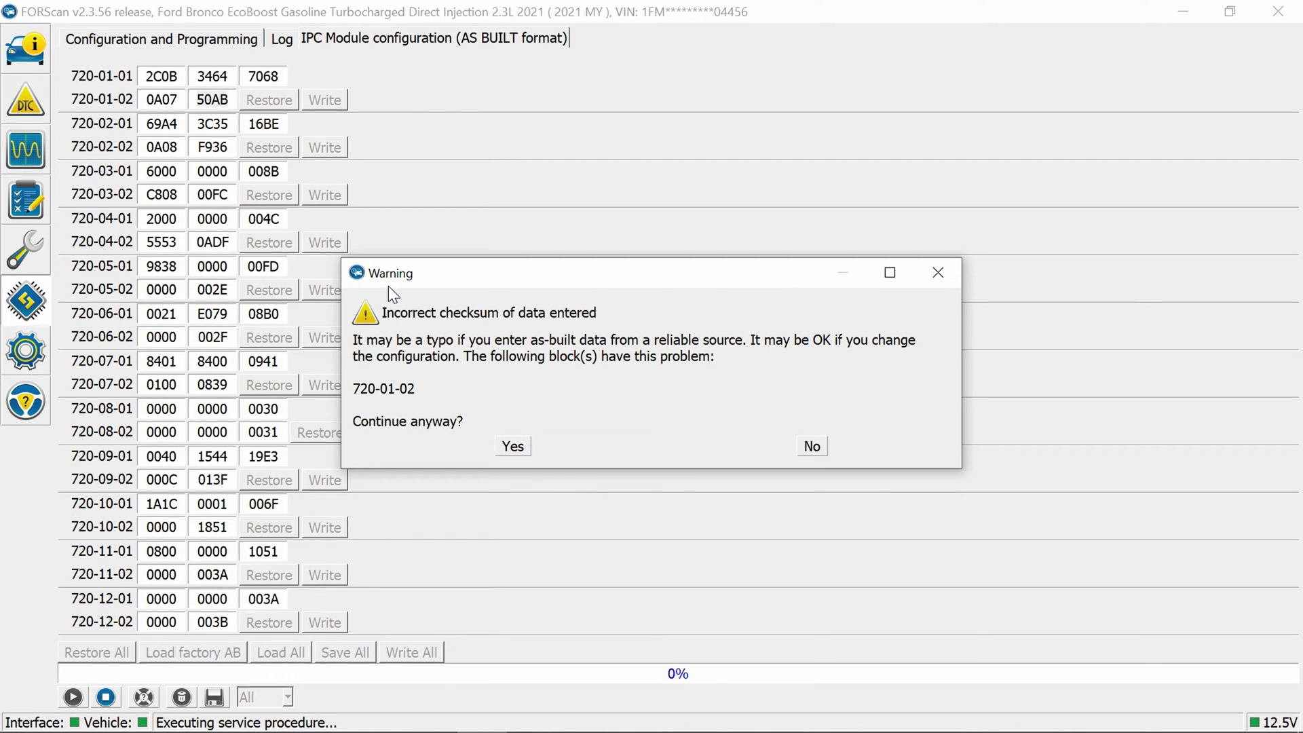
pyautogui.click(514, 447)
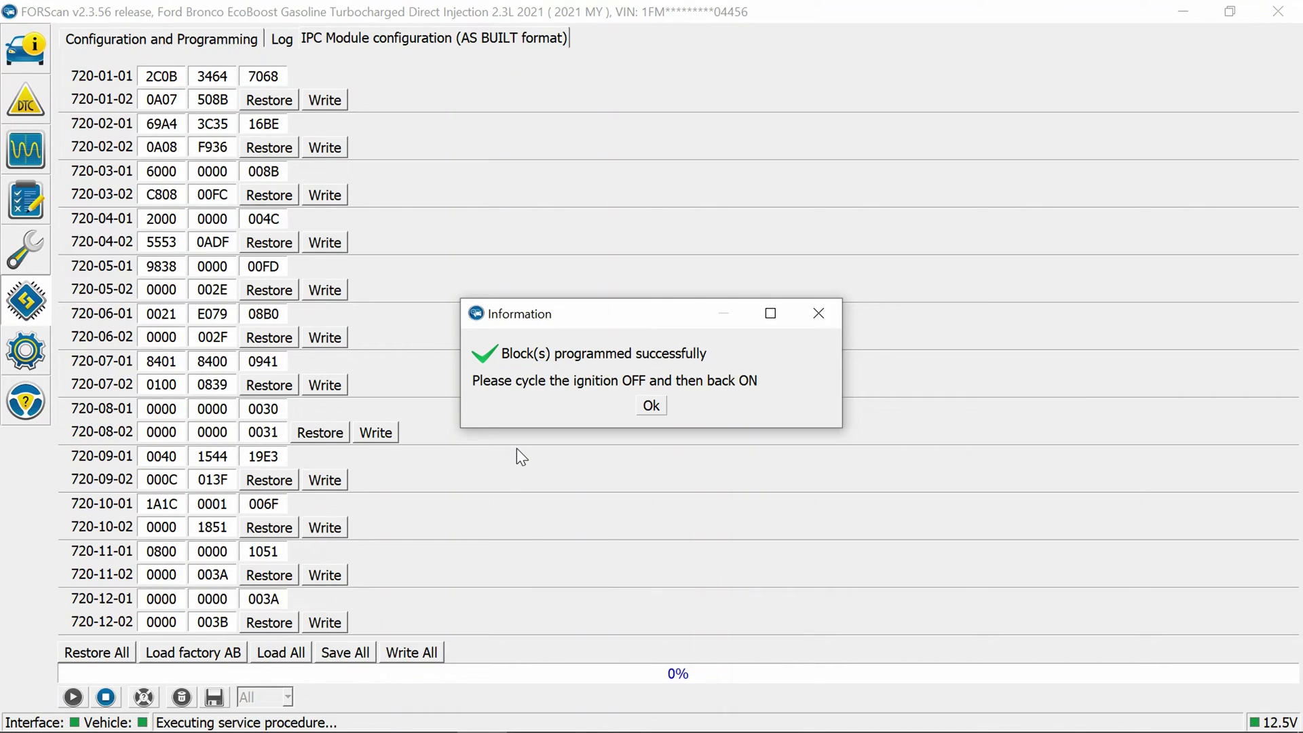
pyautogui.click(653, 404)
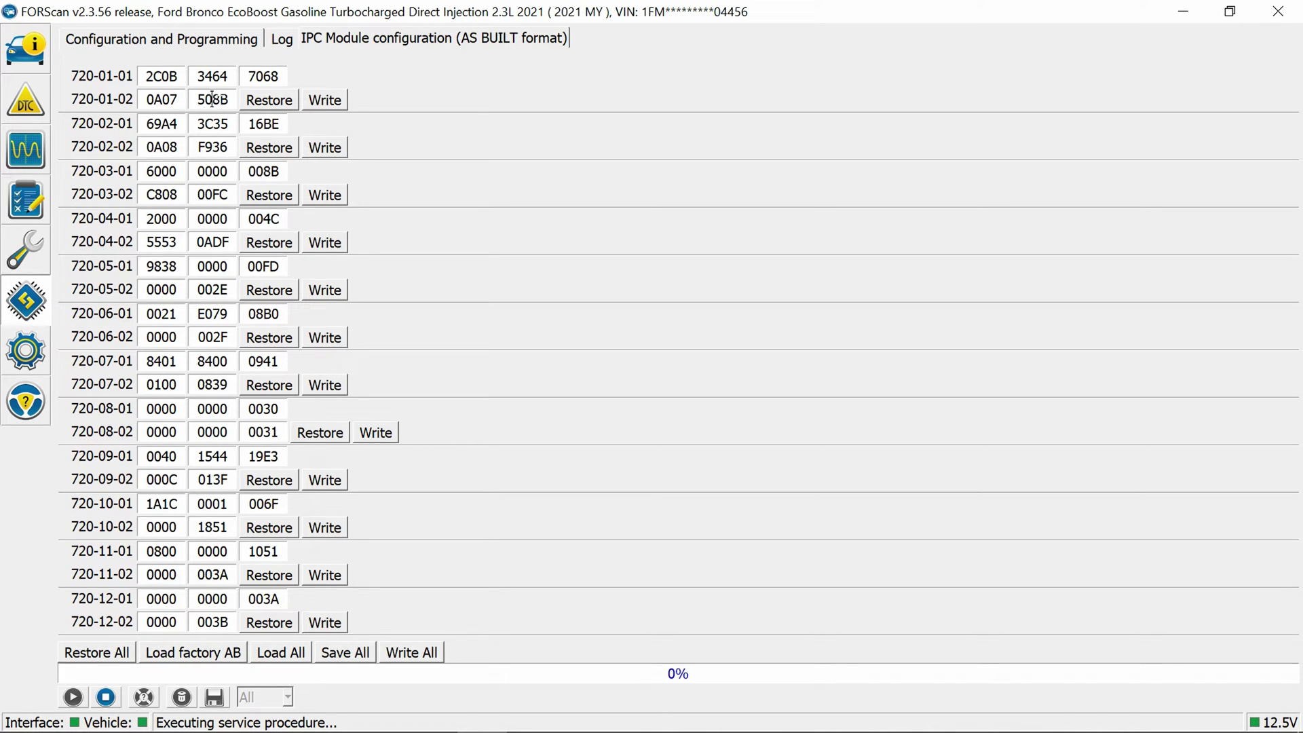
# Change block 720-01-02's second value to 528B and write it, accepting the checksum warning.
pyautogui.press('Delete')
pyautogui.press('BackSpace')
pyautogui.write('8')
pyautogui.write('2')
pyautogui.click(339, 102)
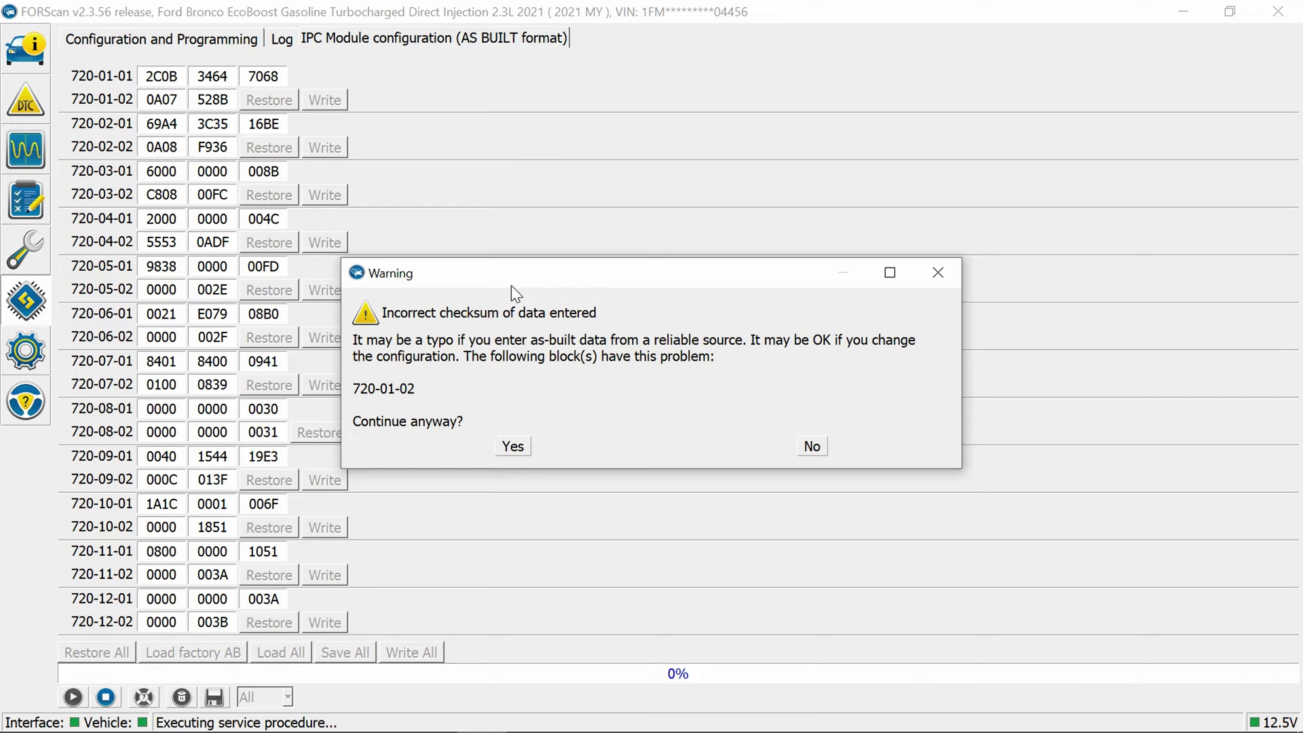
pyautogui.click(517, 450)
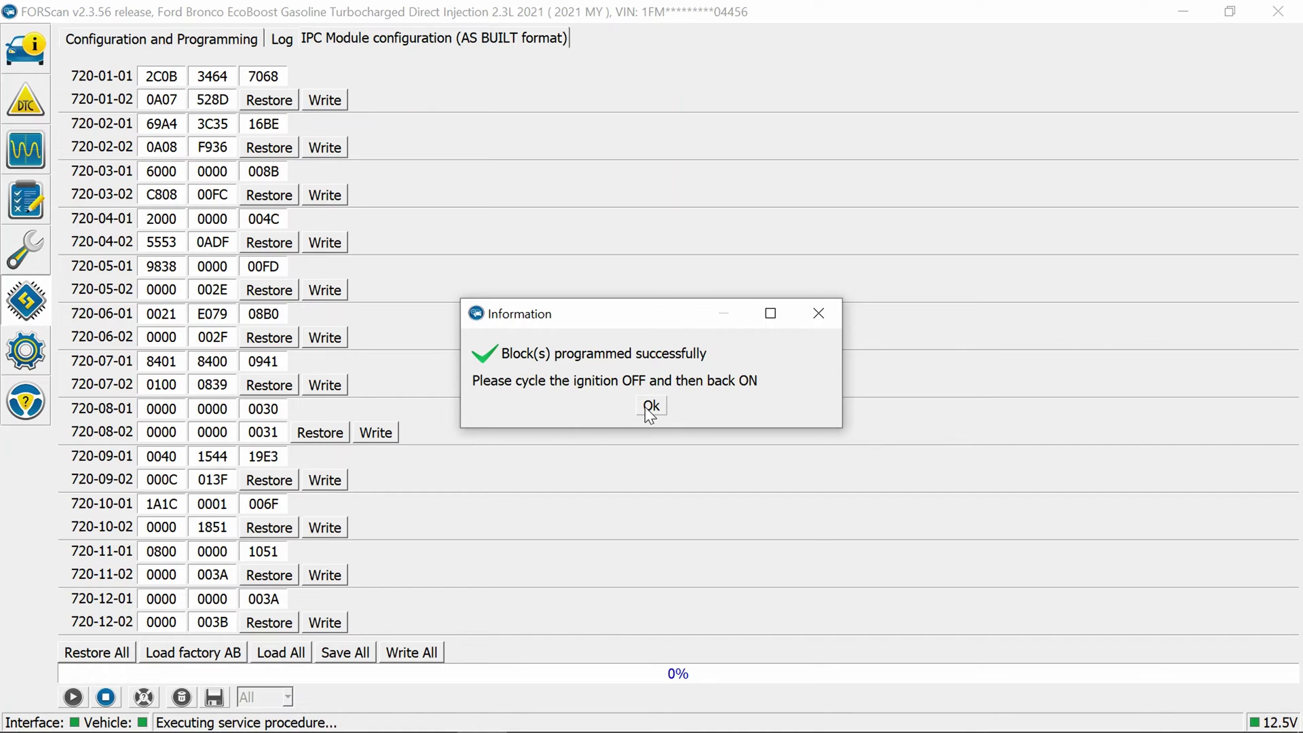
pyautogui.click(653, 406)
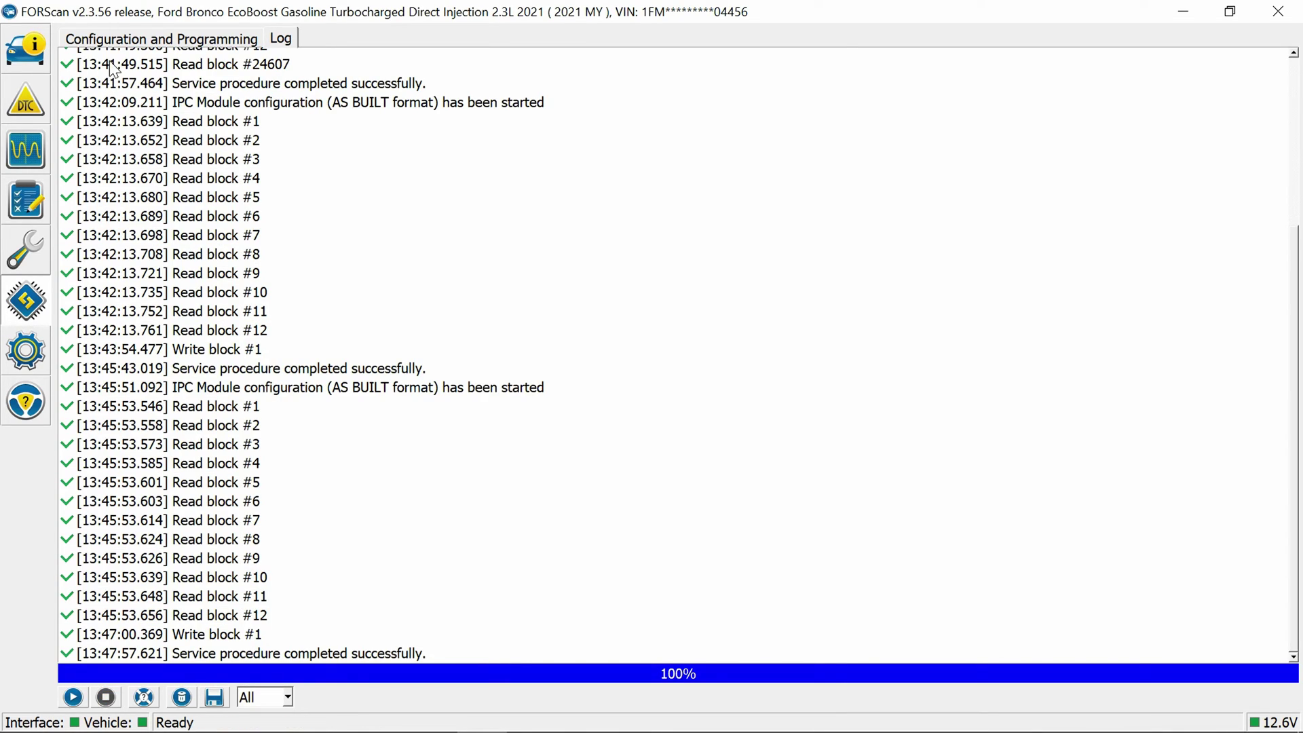
# Rerun IPC as-built configuration, accept the warning, and select block 720-01-01's 3464 value.
pyautogui.click(133, 41)
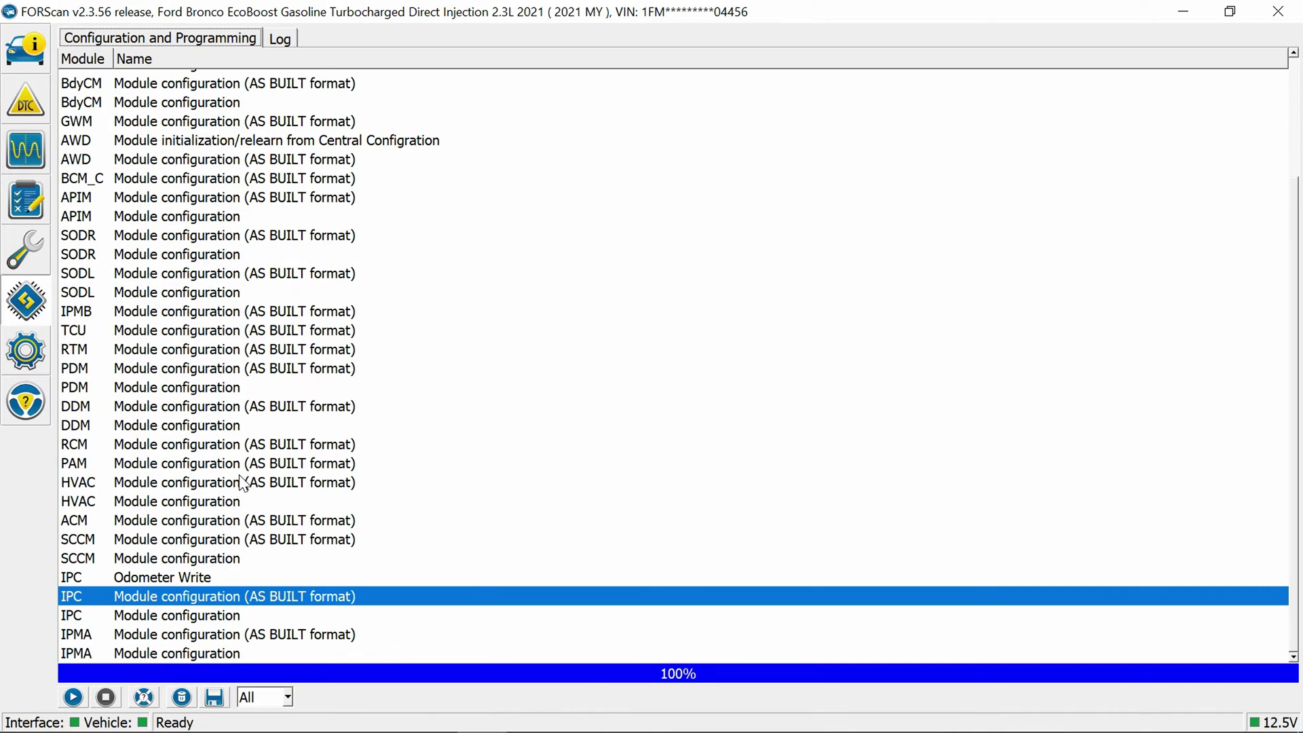
pyautogui.click(162, 596)
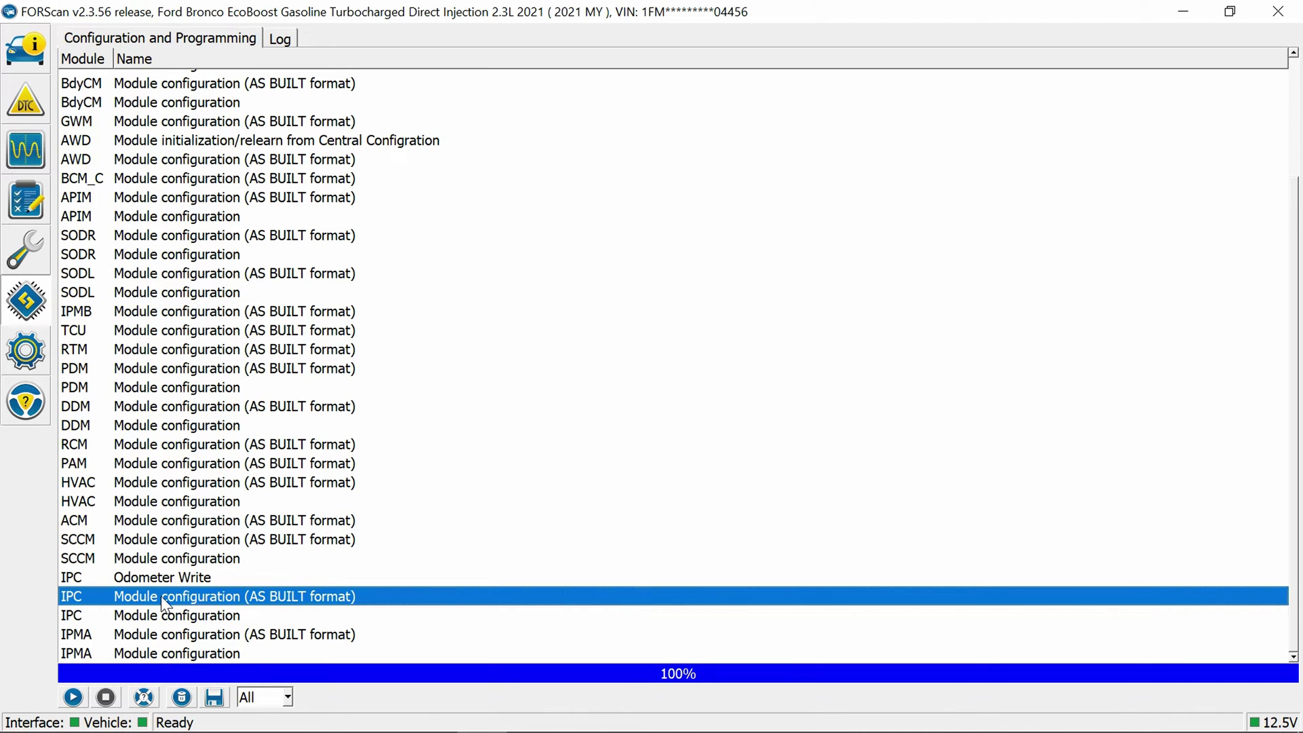
pyautogui.click(74, 698)
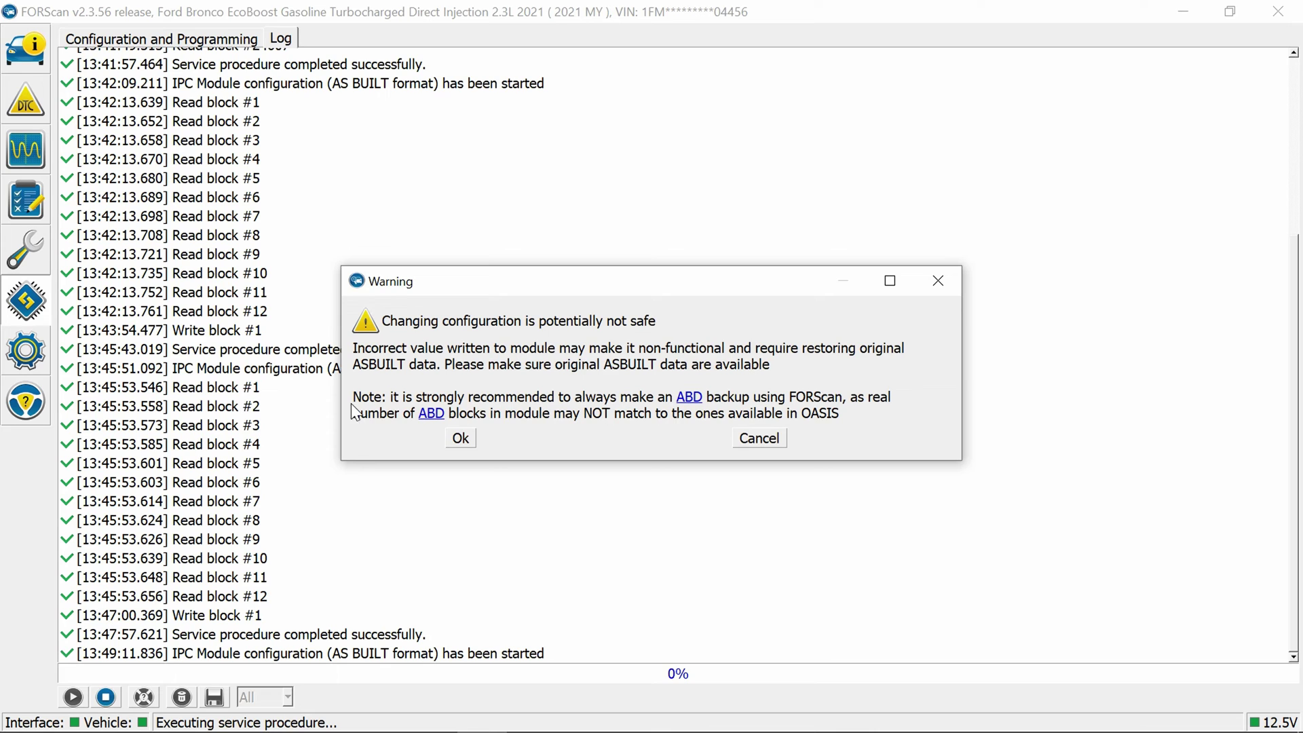
pyautogui.click(464, 437)
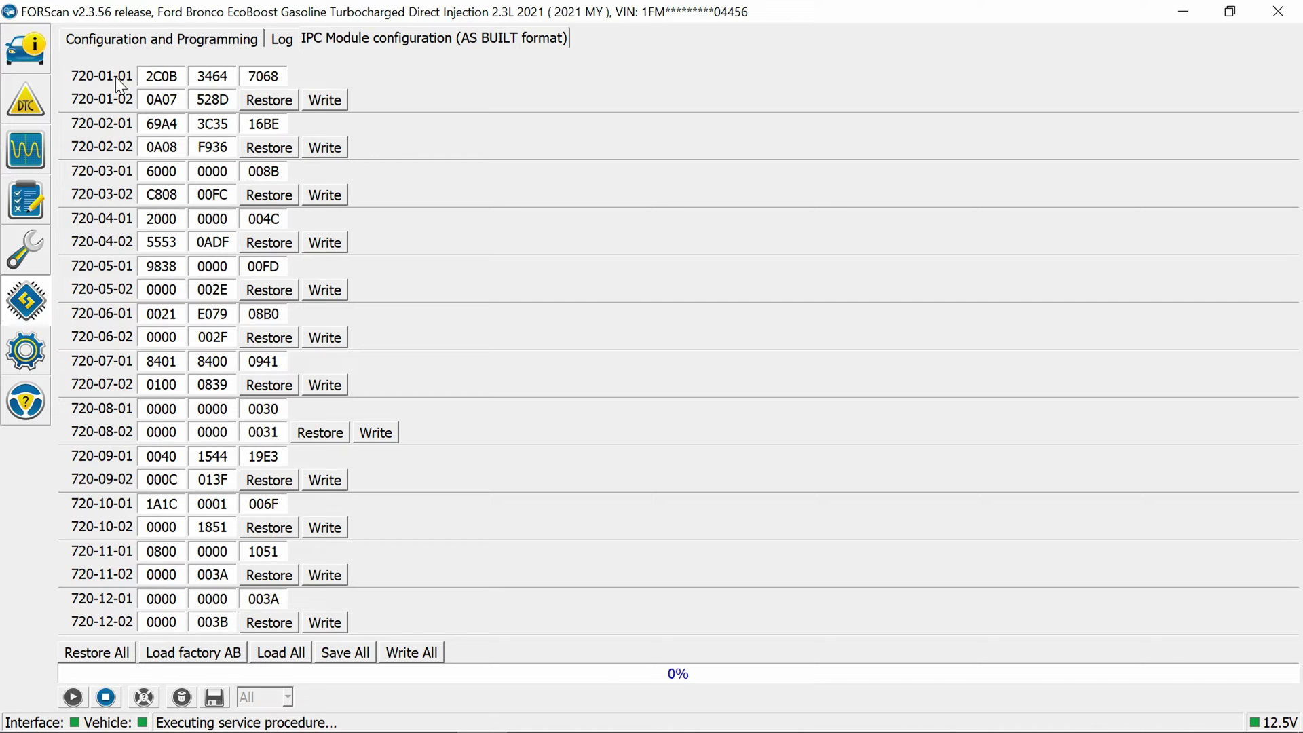
pyautogui.doubleClick(212, 77)
pyautogui.click(217, 77)
pyautogui.press('BackSpace')
pyautogui.write('0')
pyautogui.press('Tab')
pyautogui.click(220, 77)
pyautogui.press('BackSpace')
pyautogui.write('2')
pyautogui.press('Tab')
pyautogui.click(216, 76)
pyautogui.press('BackSpace')
pyautogui.write('4')
pyautogui.press('Tab')
pyautogui.click(224, 77)
pyautogui.press('BackSpace')
pyautogui.write('6')
pyautogui.click(413, 652)
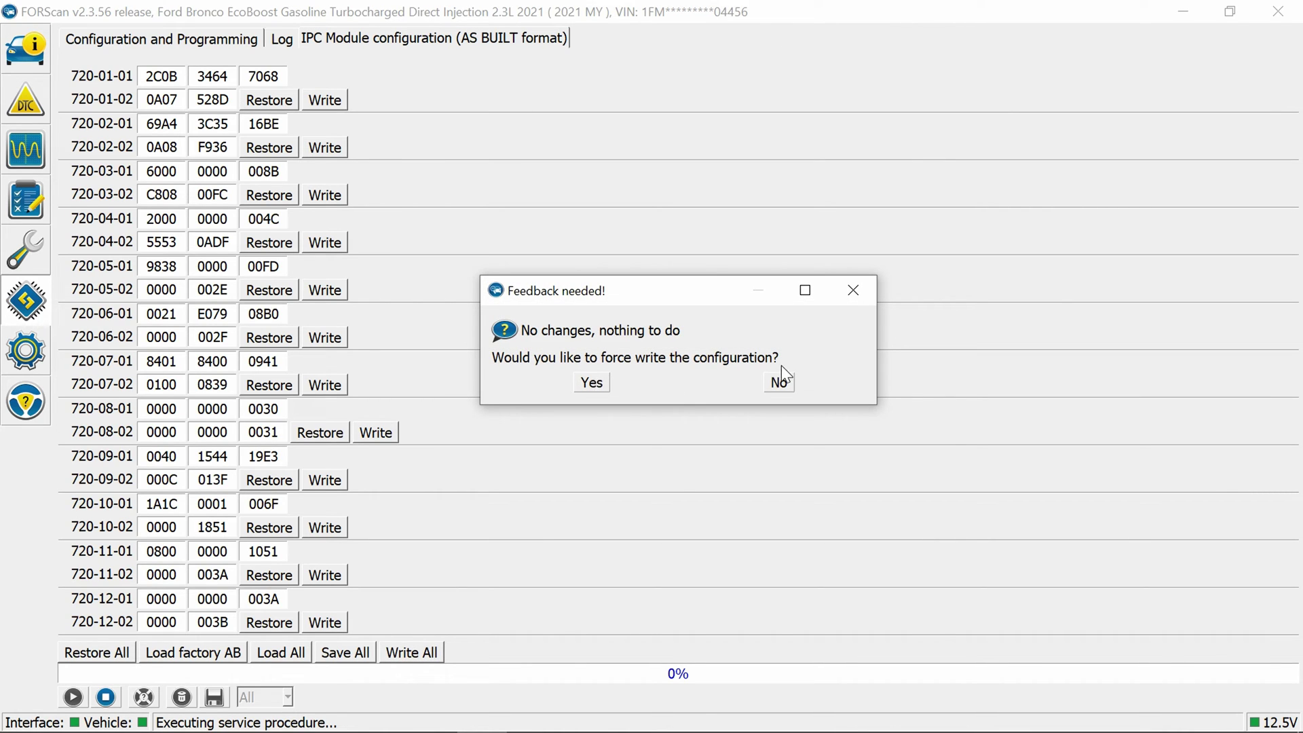
# Decline the force write, stop the IPC procedure, and return to the vehicle information log.
pyautogui.click(779, 383)
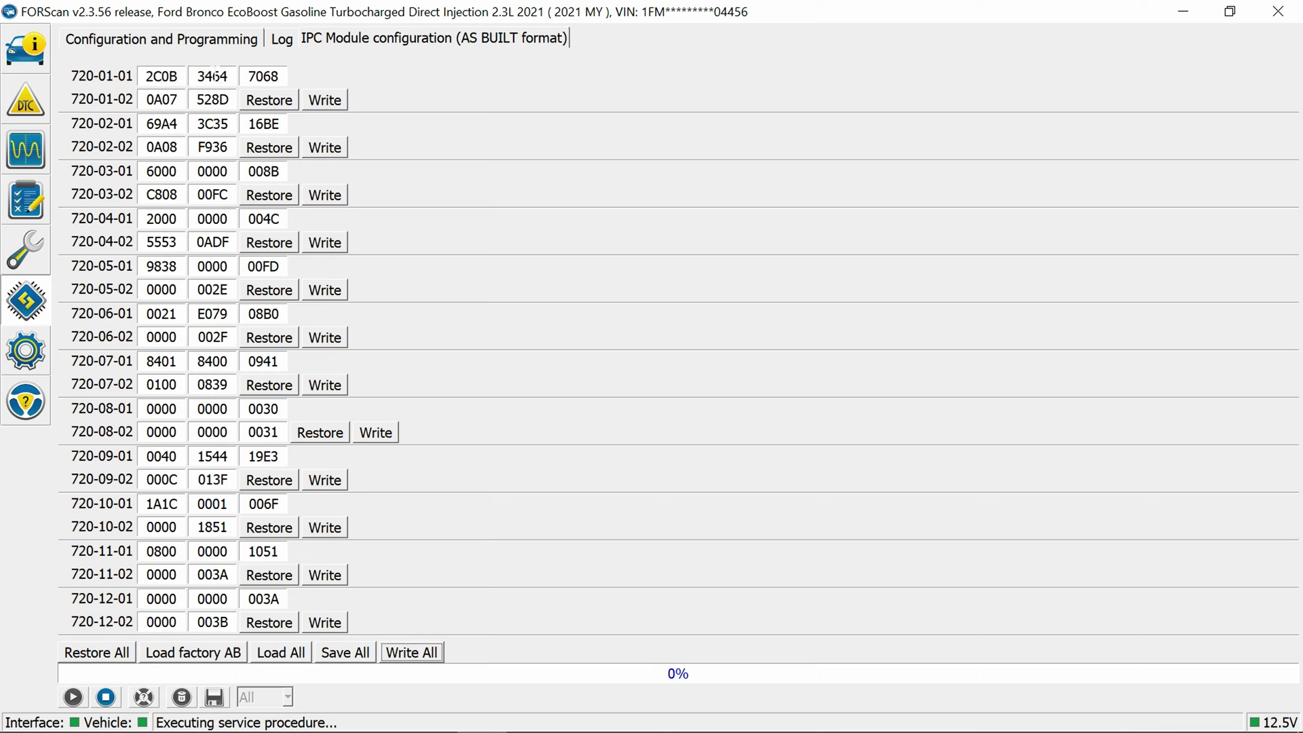
pyautogui.doubleClick(216, 76)
pyautogui.click(106, 698)
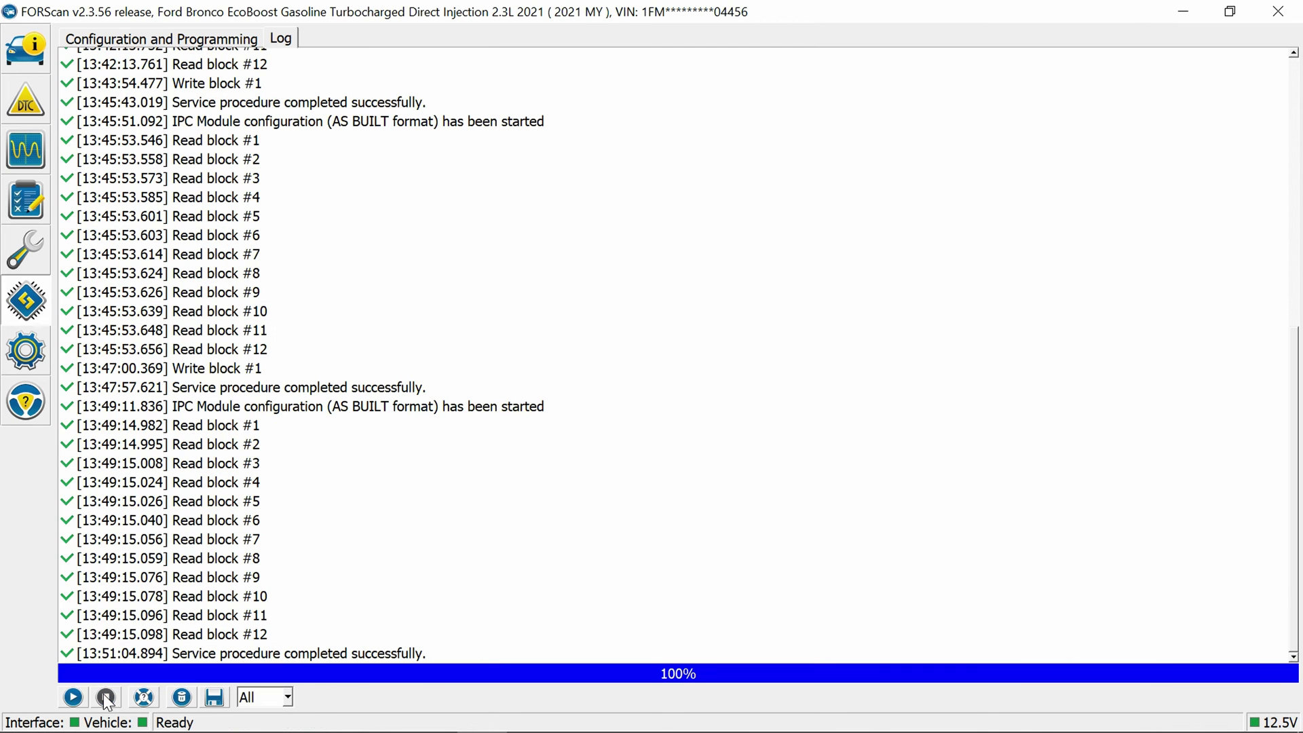
pyautogui.click(25, 57)
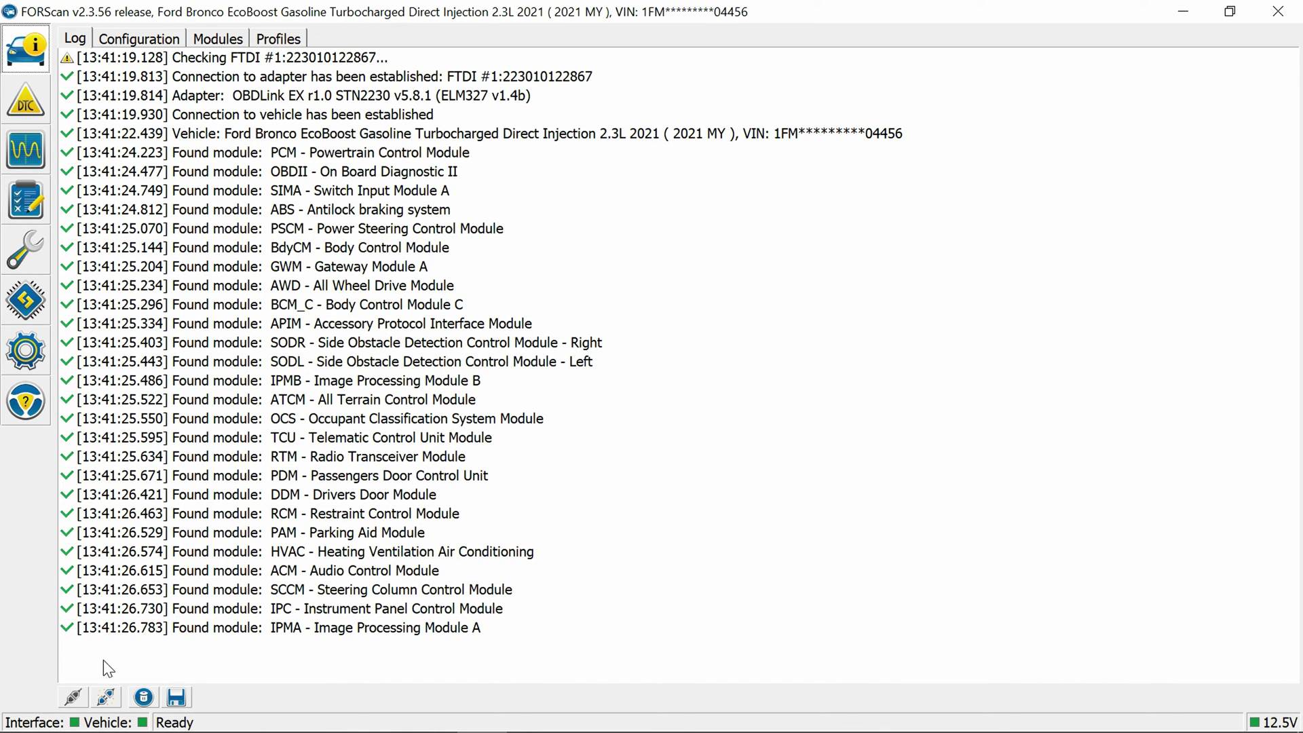
# Disconnect FORScan from the Bronco using the Vehicle Info Log's Disconnect button.
pyautogui.click(108, 699)
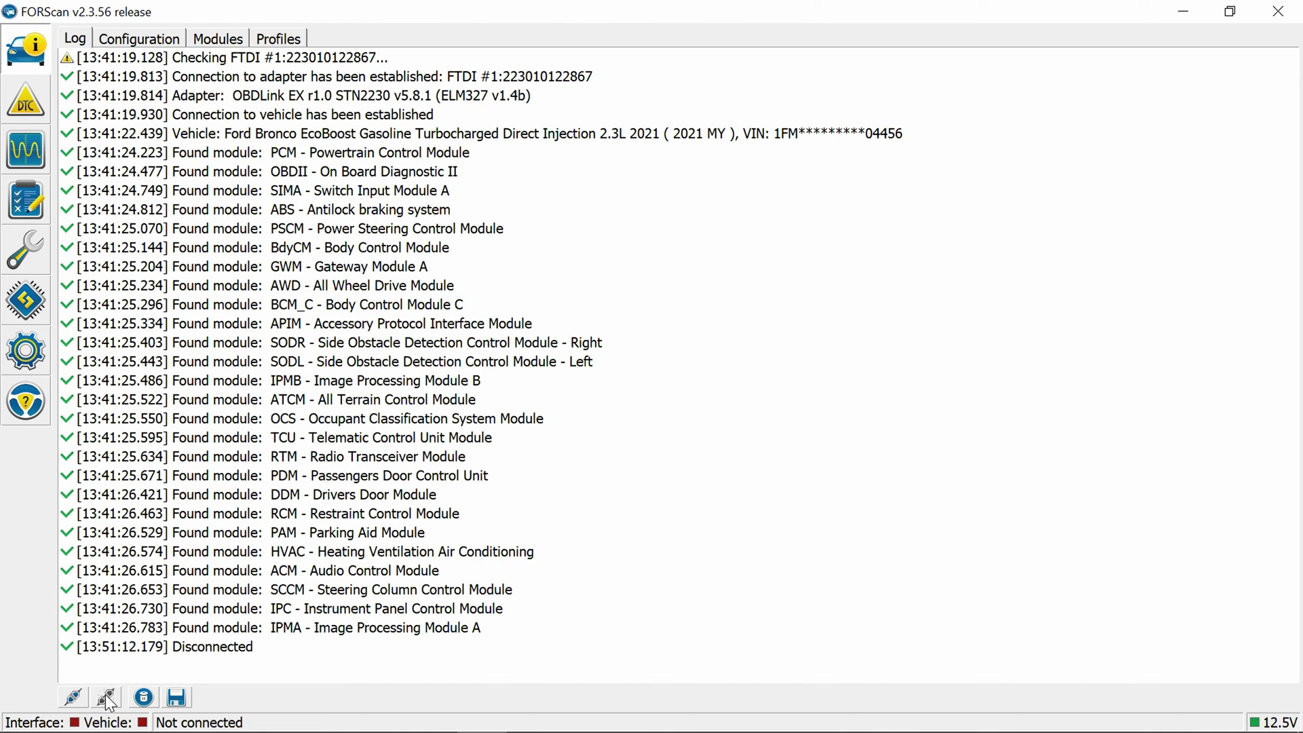